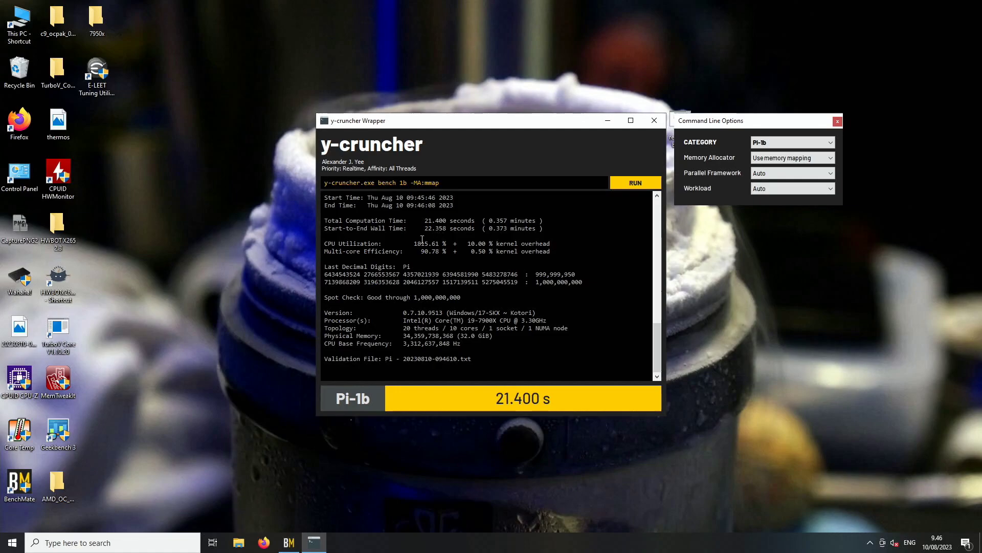
Move the options window up and bring up BenchMate's summary of the 20.965 s result
{"action": "left_click", "coordinate": [264, 260]}
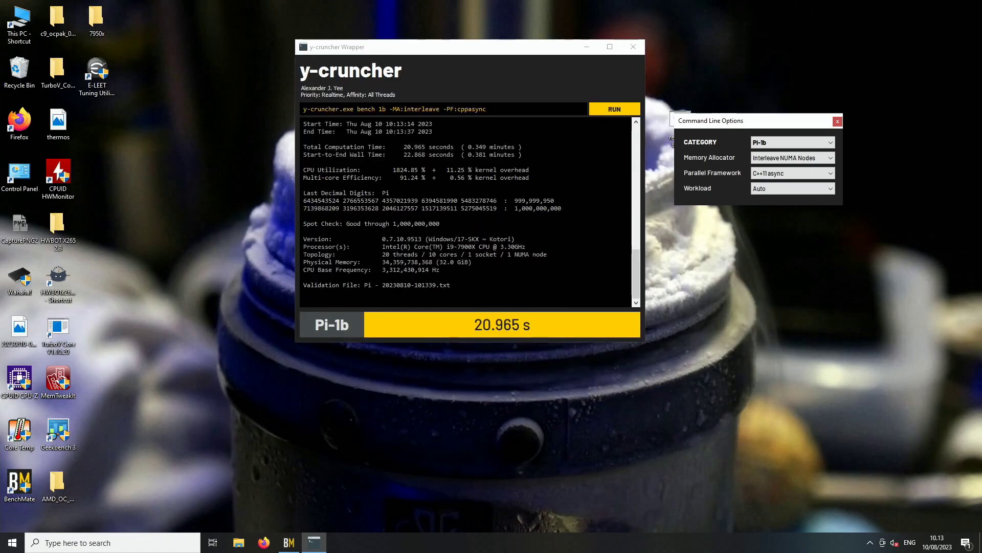
{"action": "left_click_drag", "start_coordinate": [723, 120], "coordinate": [713, 36]}
{"action": "left_click", "coordinate": [289, 542]}
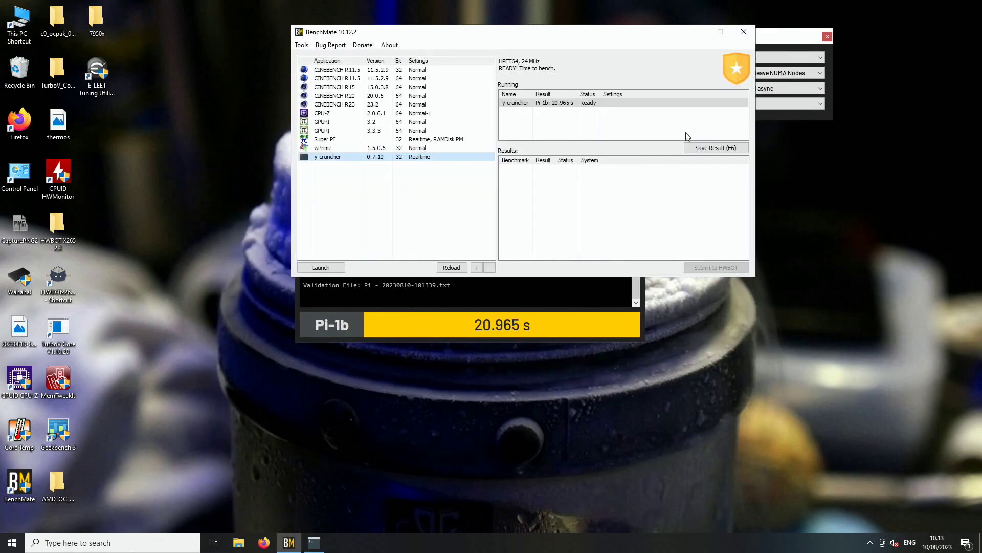
{"action": "left_click", "coordinate": [692, 147]}
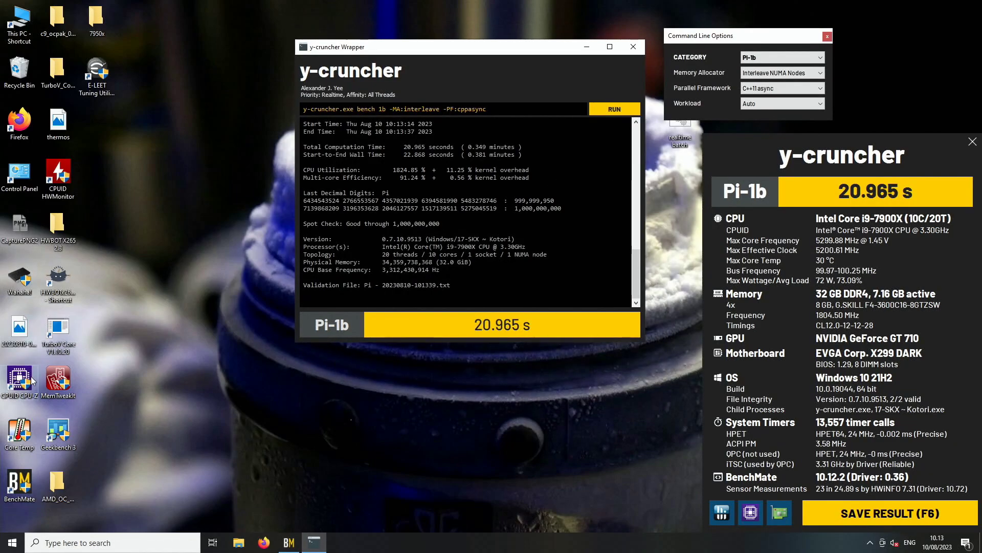
Launch two CPU-Z windows showing processor and mainboard details, and arrange them
{"action": "double_click", "coordinate": [32, 380]}
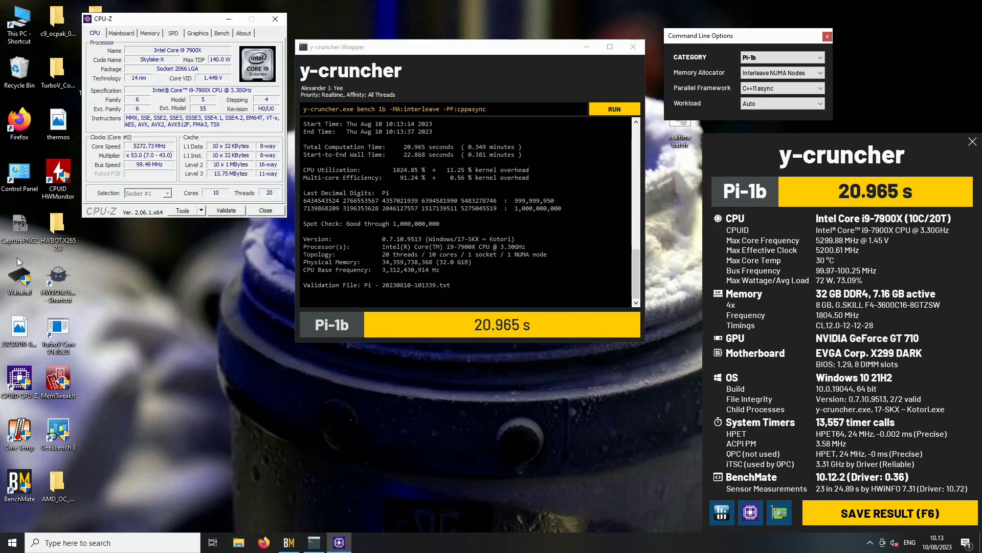
{"action": "double_click", "coordinate": [27, 387]}
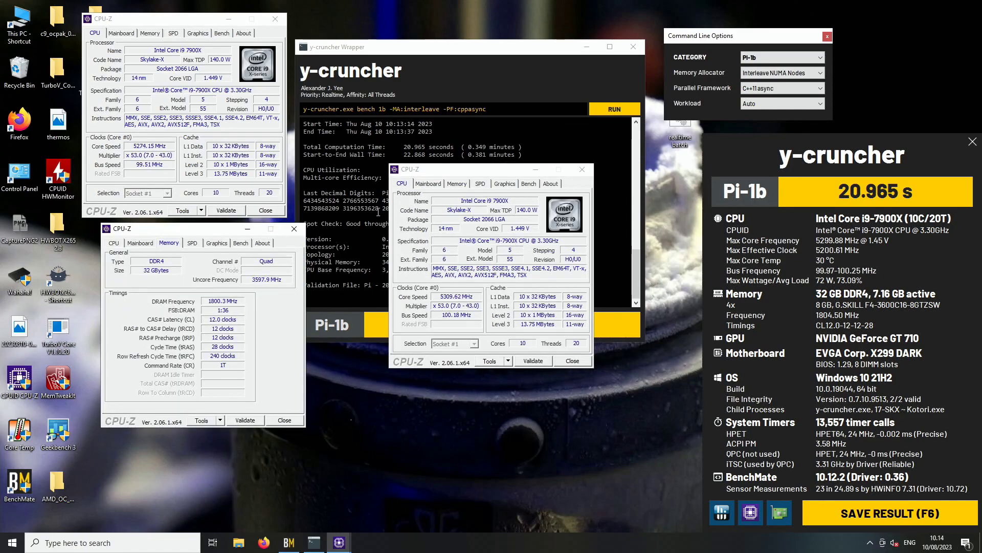
{"action": "left_click", "coordinate": [428, 184]}
{"action": "left_click_drag", "start_coordinate": [435, 173], "coordinate": [375, 349]}
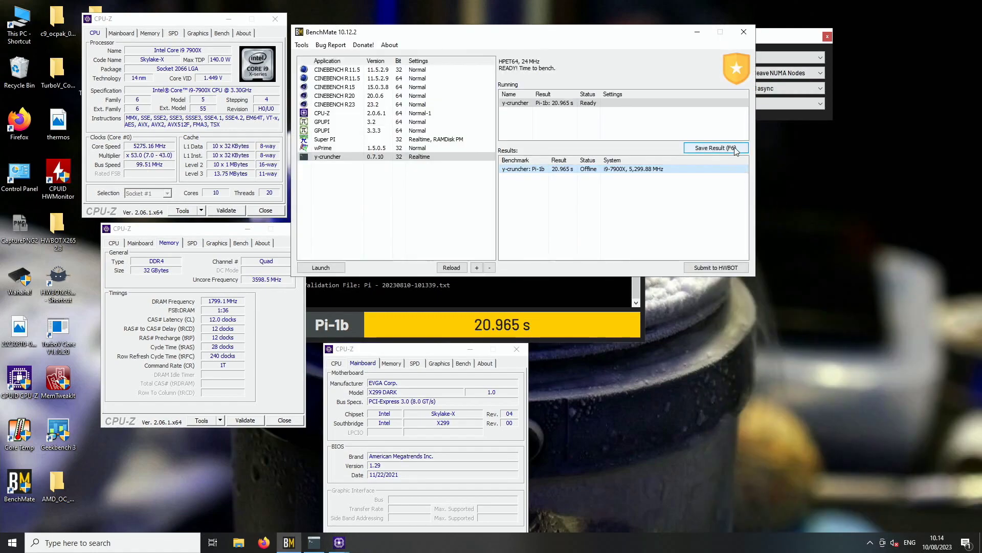
Save the validated 20.965 s Pi-1b result and close the CPU-Z windows
{"action": "mouse_move", "coordinate": [911, 490]}
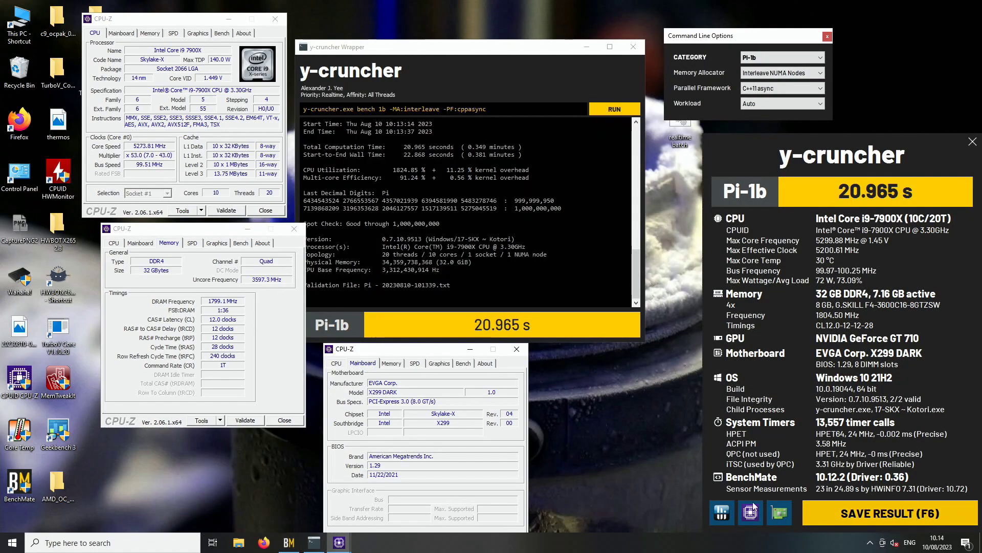
{"action": "left_click", "coordinate": [859, 520]}
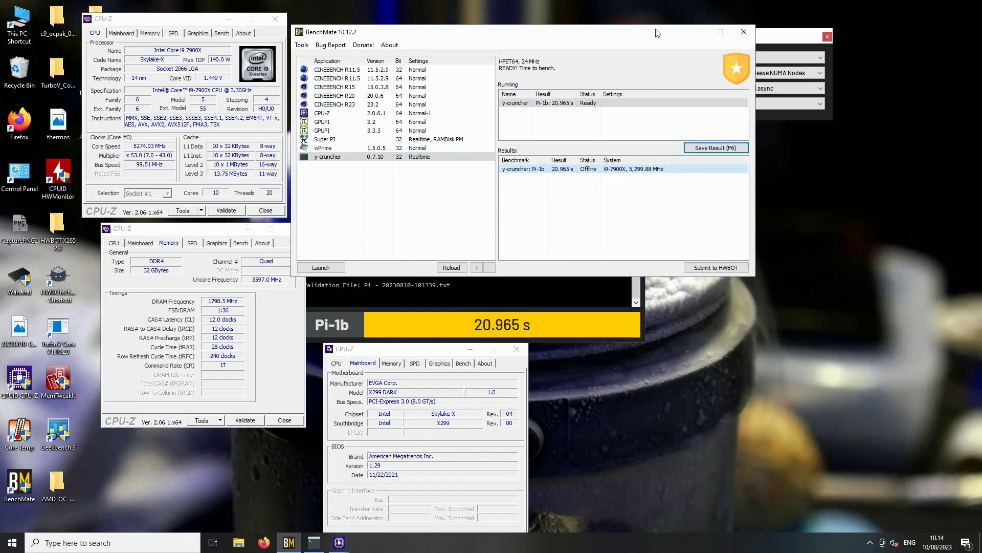
{"action": "left_click", "coordinate": [516, 348]}
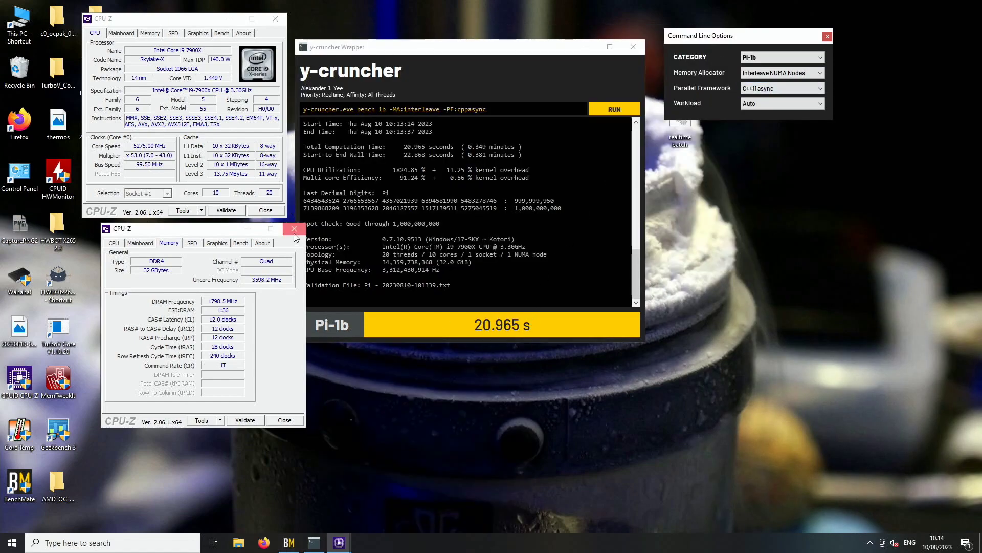
Set the parallel framework to Auto and run another Pi-1b benchmark, scoring 21.063 s
{"action": "left_click", "coordinate": [782, 88]}
{"action": "left_click", "coordinate": [777, 99]}
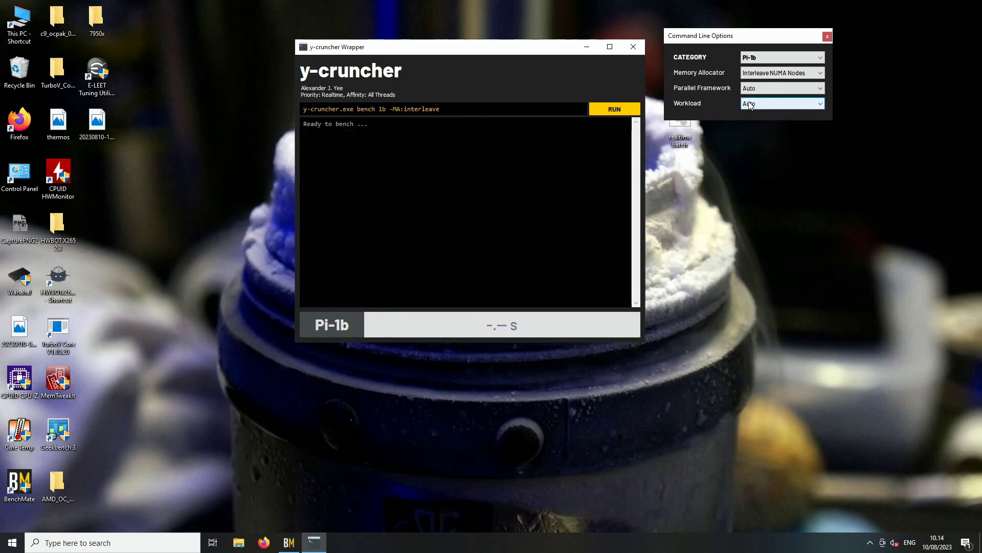
{"action": "left_click", "coordinate": [618, 111]}
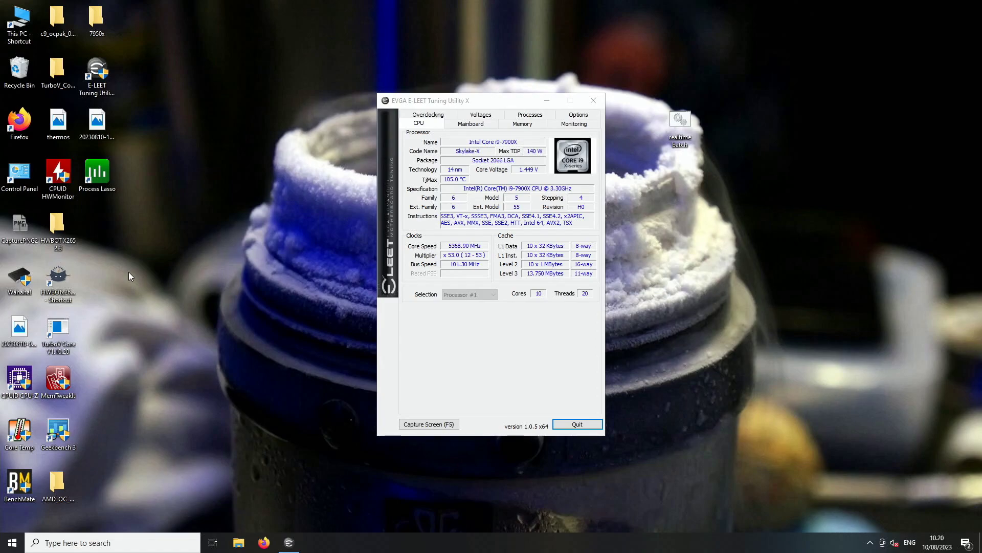
Raise and apply BCLK 102.80 MHz (CPU 5448.4 MHz), close the utility and relaunch BenchMate
{"action": "left_click", "coordinate": [428, 115]}
{"action": "left_click", "coordinate": [590, 172]}
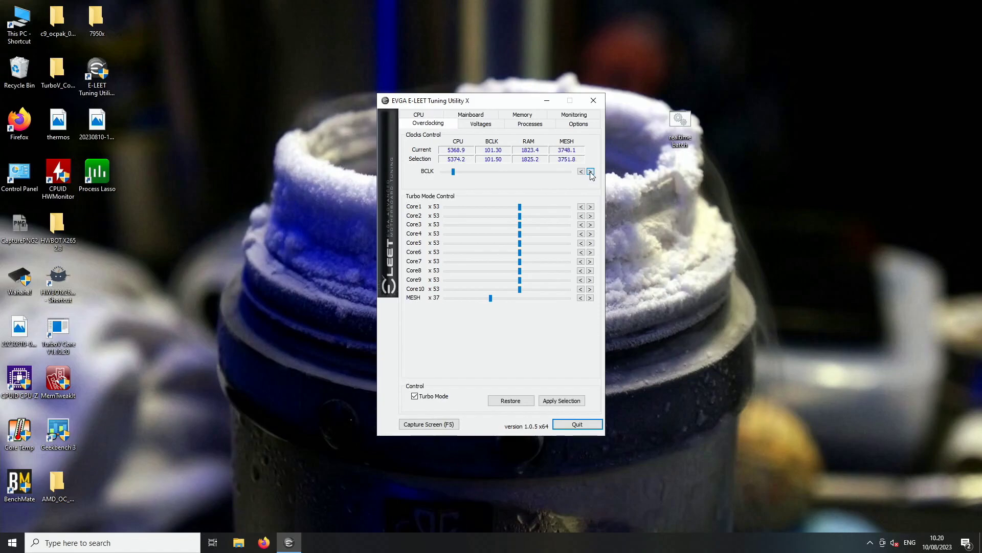
{"action": "left_click", "coordinate": [590, 172]}
{"action": "left_click", "coordinate": [591, 172]}
{"action": "left_click", "coordinate": [590, 172]}
{"action": "left_click", "coordinate": [590, 172]}
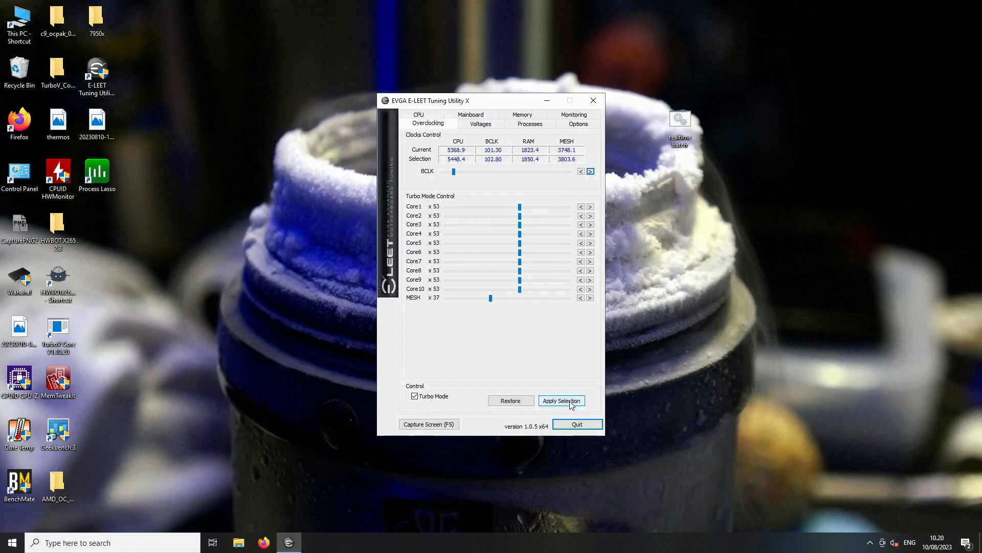
{"action": "left_click", "coordinate": [574, 402]}
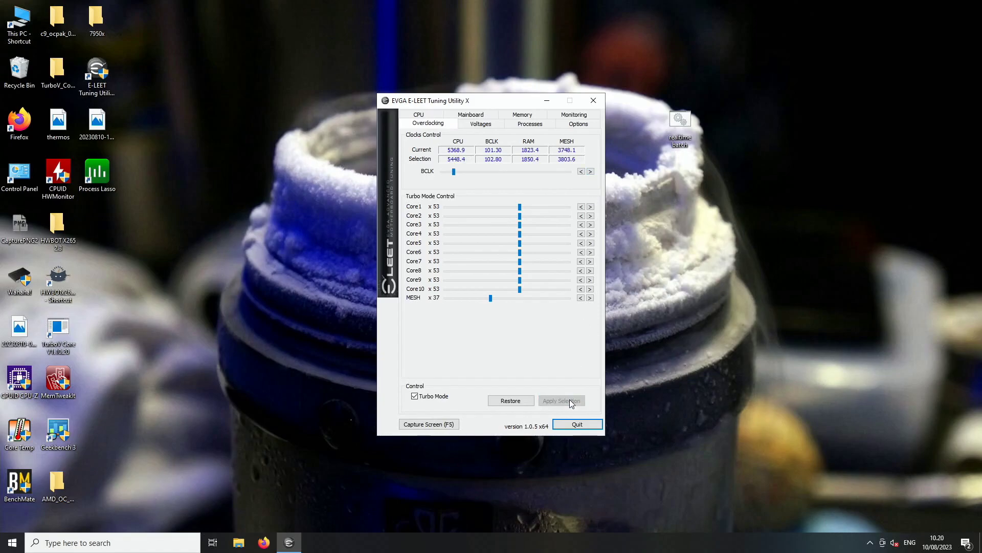
{"action": "left_click", "coordinate": [594, 100]}
{"action": "double_click", "coordinate": [15, 482]}
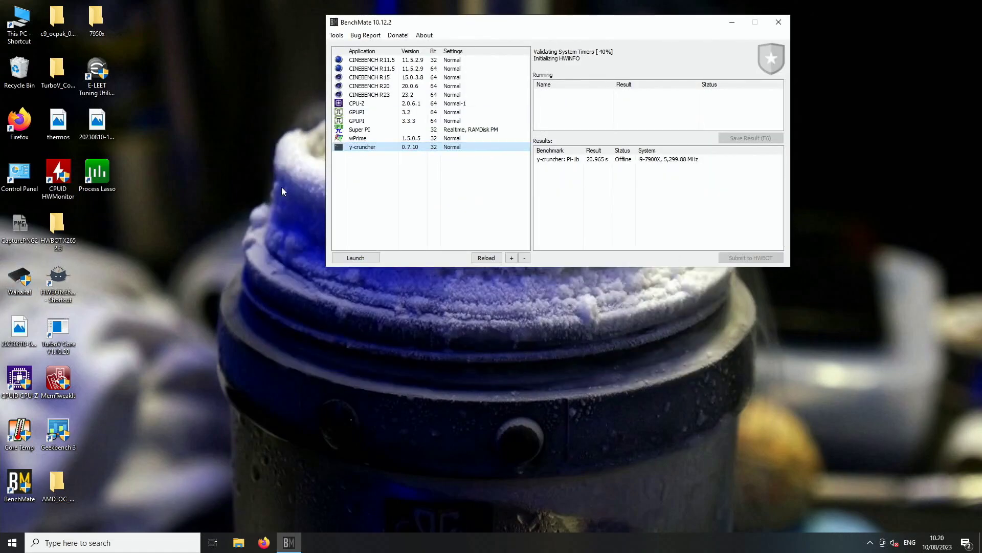
Launch y-cruncher from BenchMate and run Pi-1b with interleaved memory, scoring 20.695 s
{"action": "left_click", "coordinate": [19, 278]}
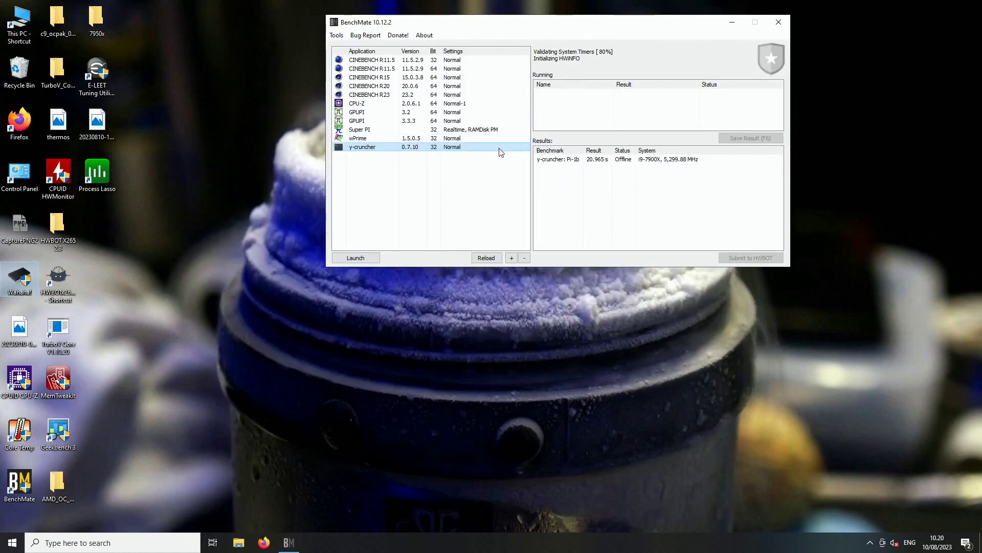
{"action": "left_click", "coordinate": [501, 148]}
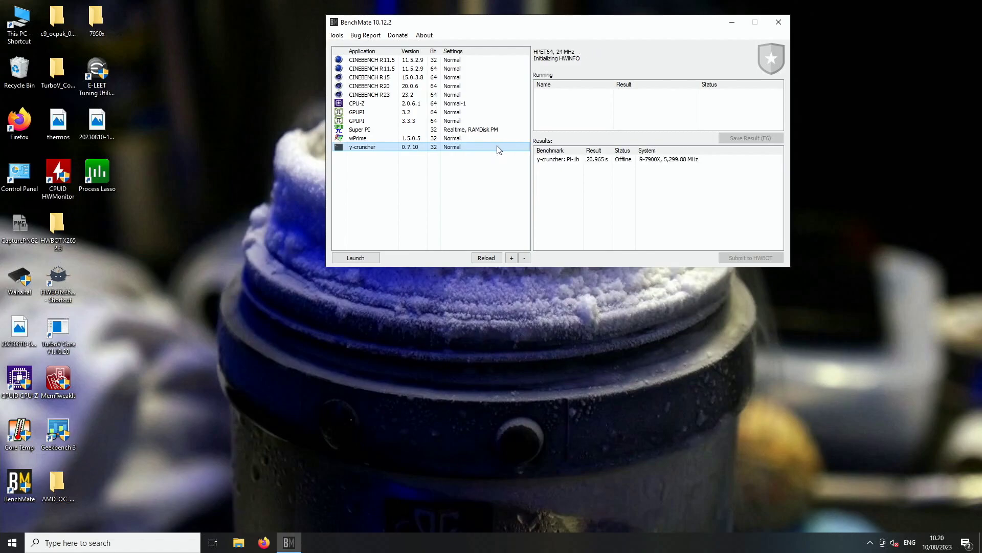
{"action": "double_click", "coordinate": [500, 148]}
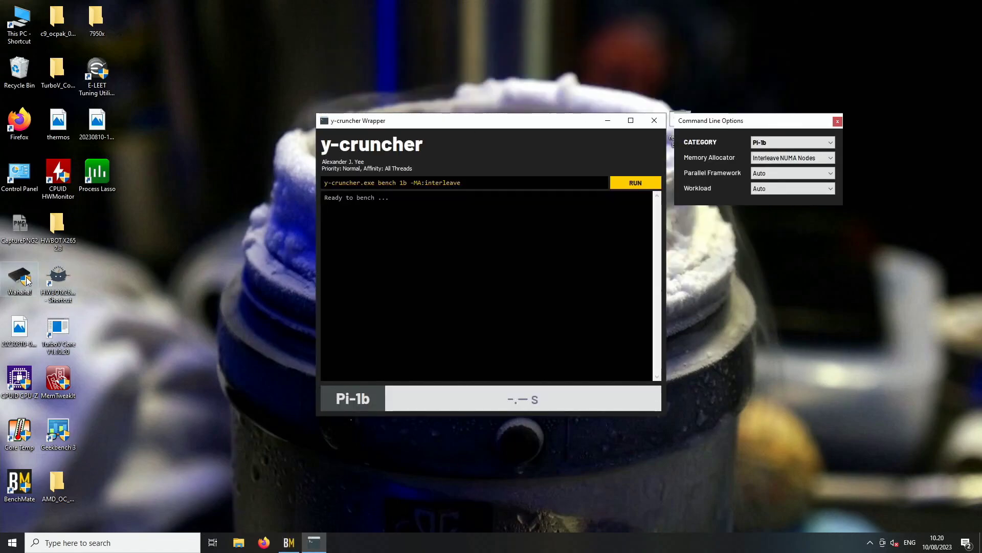
{"action": "left_click", "coordinate": [635, 184]}
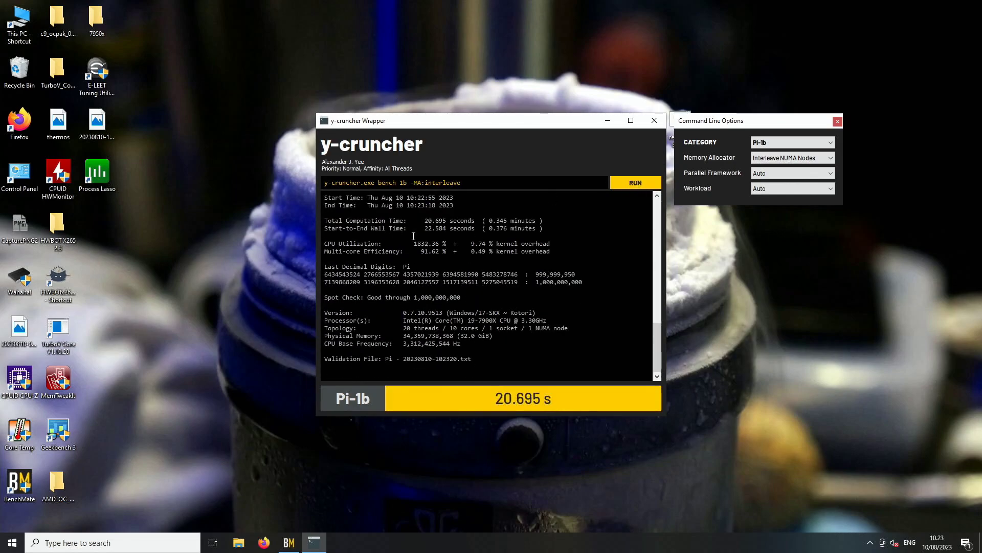
{"action": "left_click", "coordinate": [654, 120]}
Close the BenchMate result, then apply BCLK 101.20 MHz (CPU 5363.6 MHz) and close E-LEET
{"action": "left_click", "coordinate": [696, 45]}
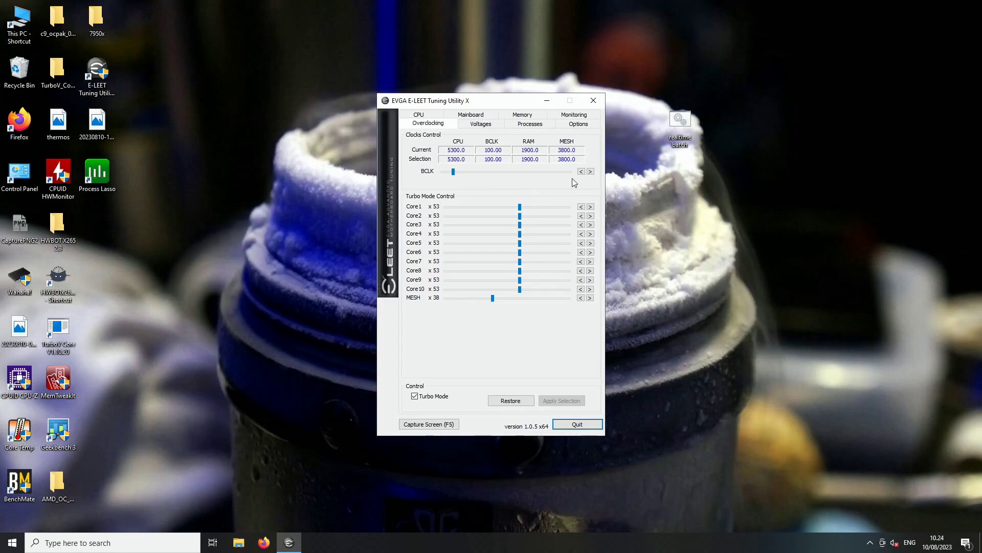
{"action": "left_click", "coordinate": [591, 172]}
{"action": "left_click", "coordinate": [591, 172]}
{"action": "left_click", "coordinate": [591, 172]}
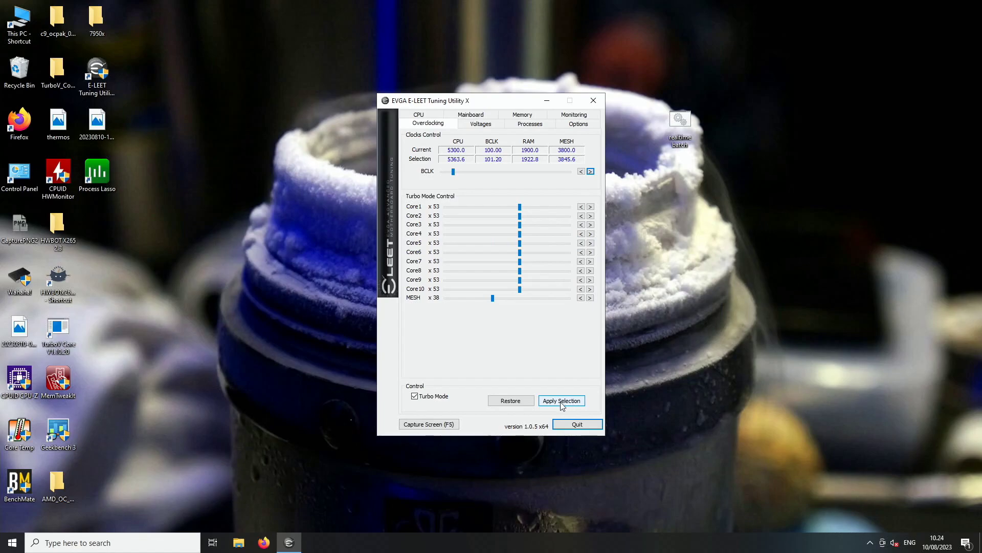
{"action": "left_click", "coordinate": [564, 404]}
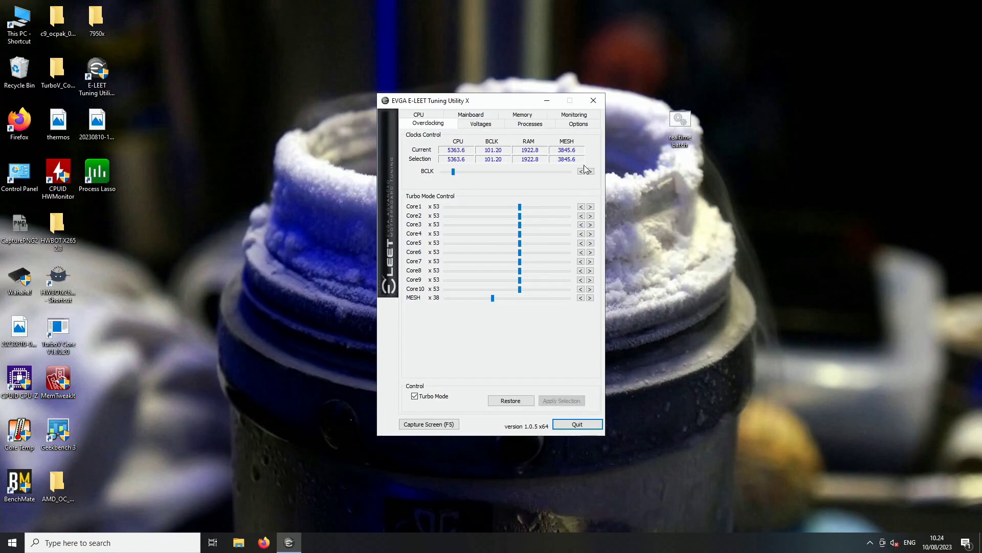
{"action": "left_click", "coordinate": [594, 101]}
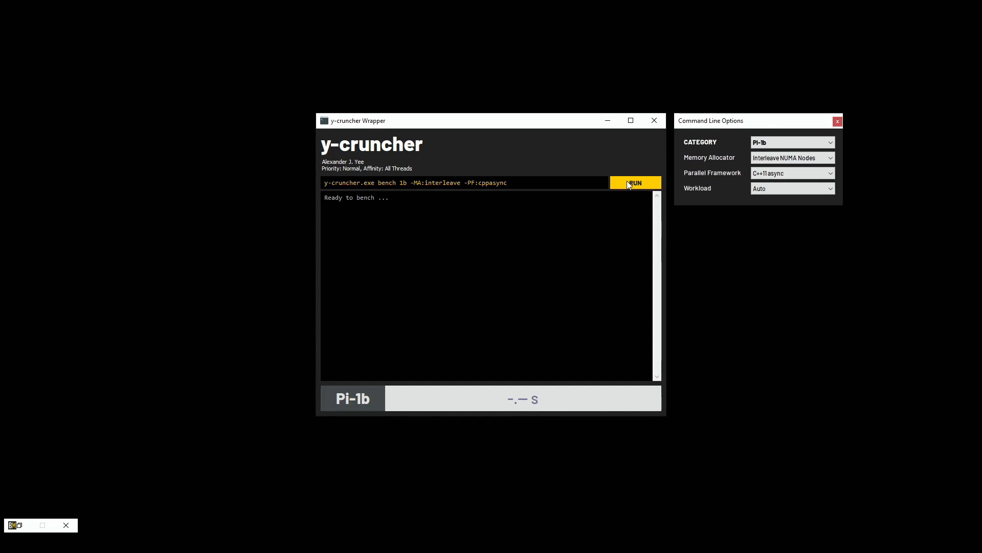
Run the Pi-1b benchmark with -PF:cppasync at 101.20 MHz BCLK, finishing in 20.203 s
{"action": "left_click", "coordinate": [628, 181]}
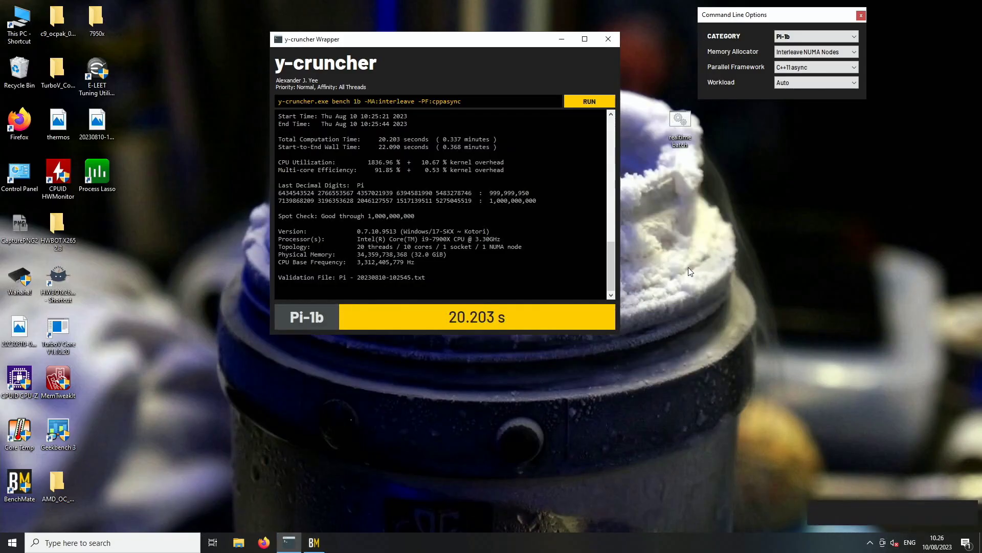
Open and arrange three CPU-Z windows on the CPU, Memory and Mainboard tabs
{"action": "double_click", "coordinate": [20, 378]}
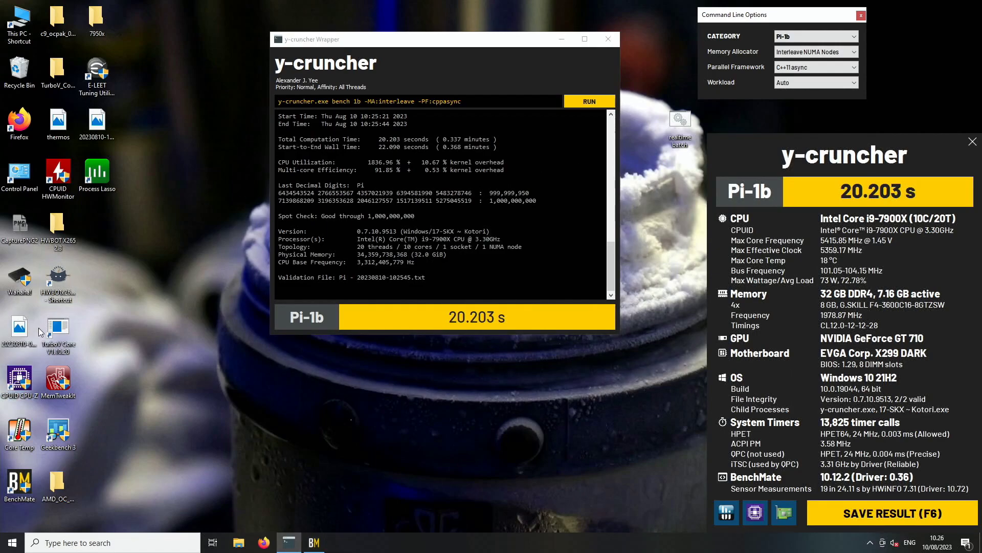
{"action": "left_click_drag", "start_coordinate": [467, 171], "coordinate": [127, 23]}
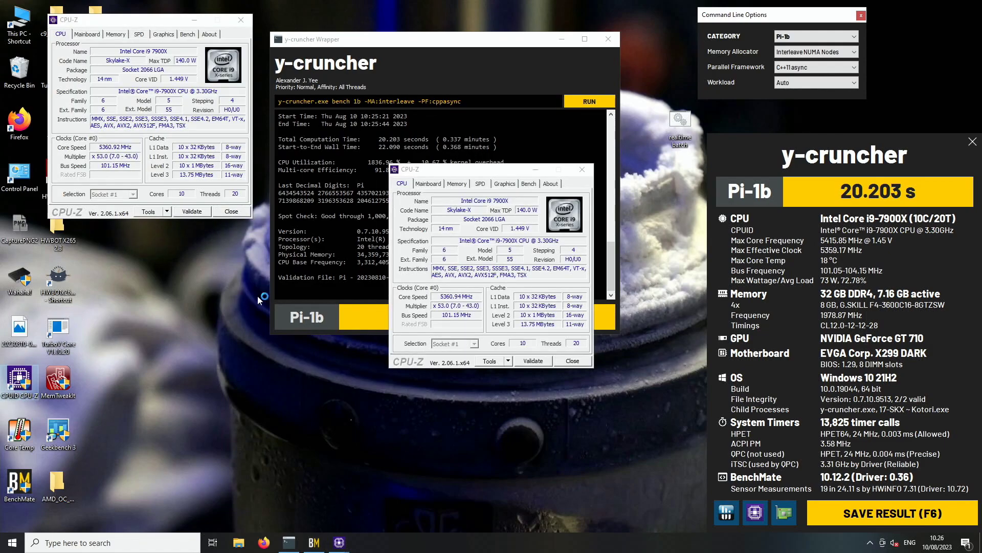
{"action": "left_click", "coordinate": [456, 184]}
{"action": "left_click_drag", "start_coordinate": [464, 170], "coordinate": [565, 330]}
{"action": "left_click_drag", "start_coordinate": [521, 46], "coordinate": [553, 5]}
{"action": "left_click", "coordinate": [433, 358]}
{"action": "left_click", "coordinate": [428, 183]}
{"action": "left_click_drag", "start_coordinate": [444, 171], "coordinate": [115, 242]}
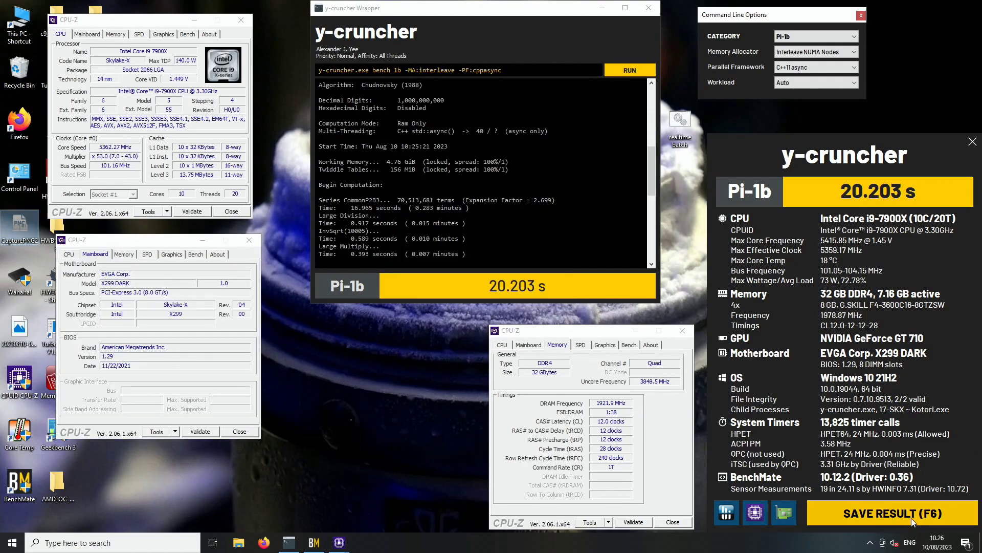
Save the 20.203 s result, minimise BenchMate and close all three CPU-Z windows
{"action": "left_click", "coordinate": [910, 518]}
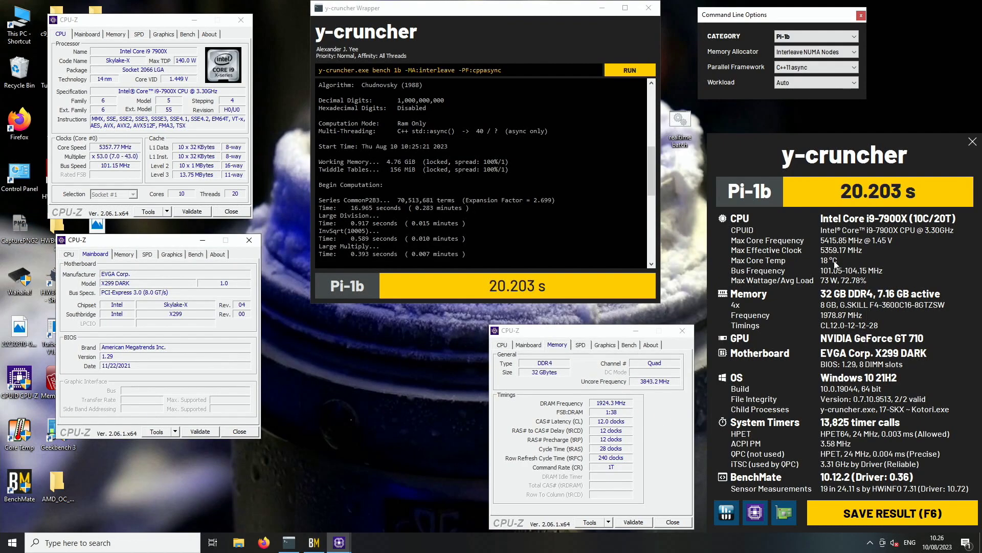
{"action": "left_click", "coordinate": [892, 509]}
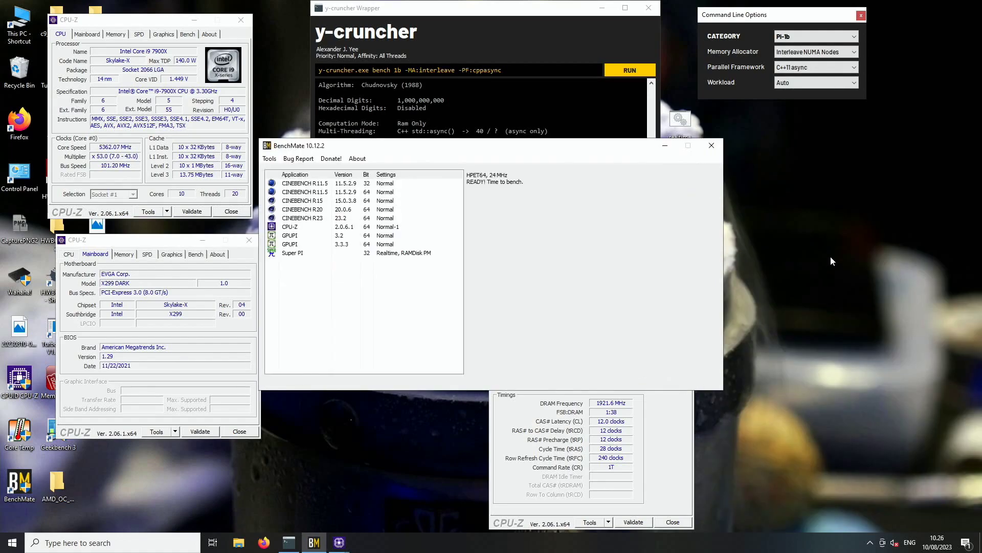
{"action": "left_click", "coordinate": [665, 146]}
{"action": "left_click", "coordinate": [683, 330]}
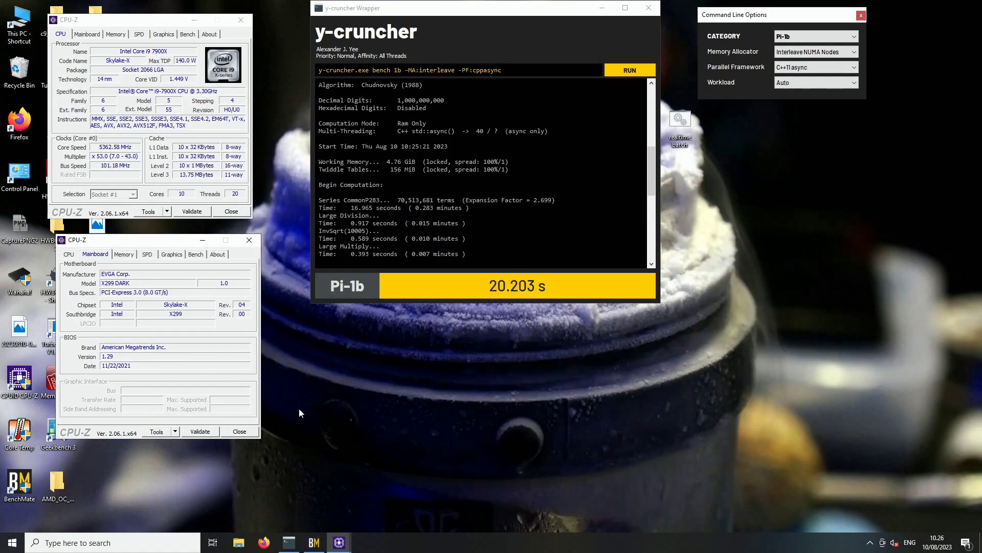
{"action": "left_click", "coordinate": [254, 429]}
{"action": "left_click", "coordinate": [232, 211]}
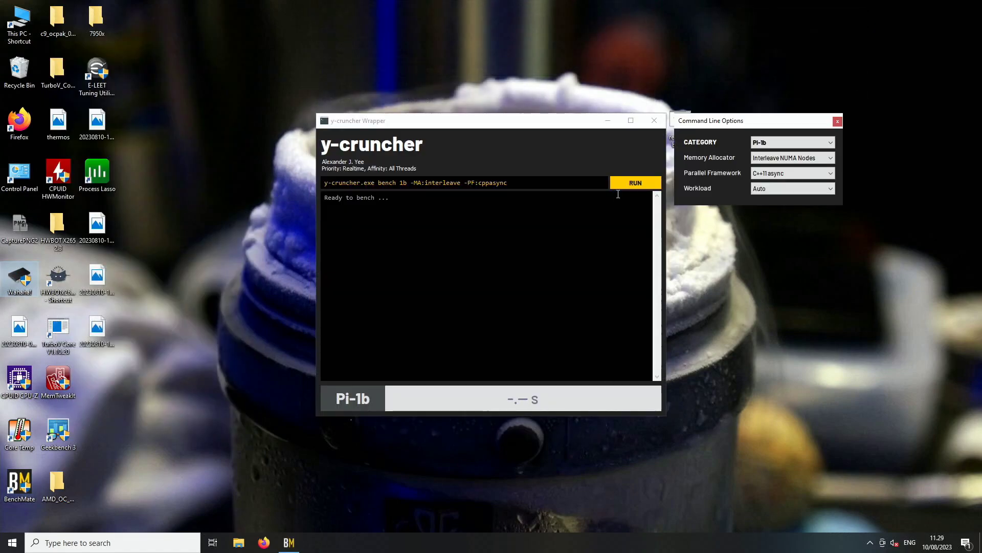
Run the Pi-1b benchmark at Realtime priority, finishing in 19.932 s
{"action": "left_click", "coordinate": [633, 183]}
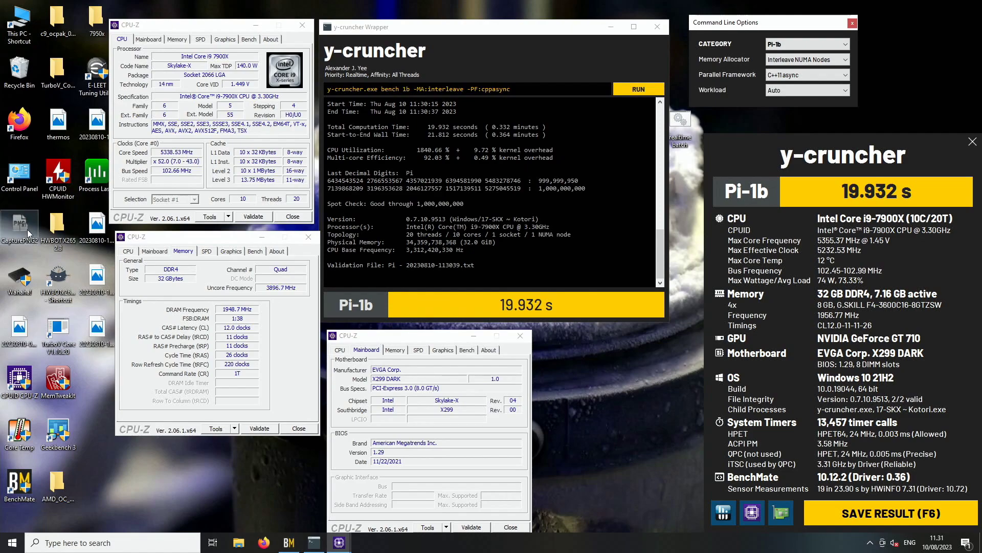
Store the 19.932 s Pi-1b result in BenchMate, confirming with F6
{"action": "left_click", "coordinate": [912, 517]}
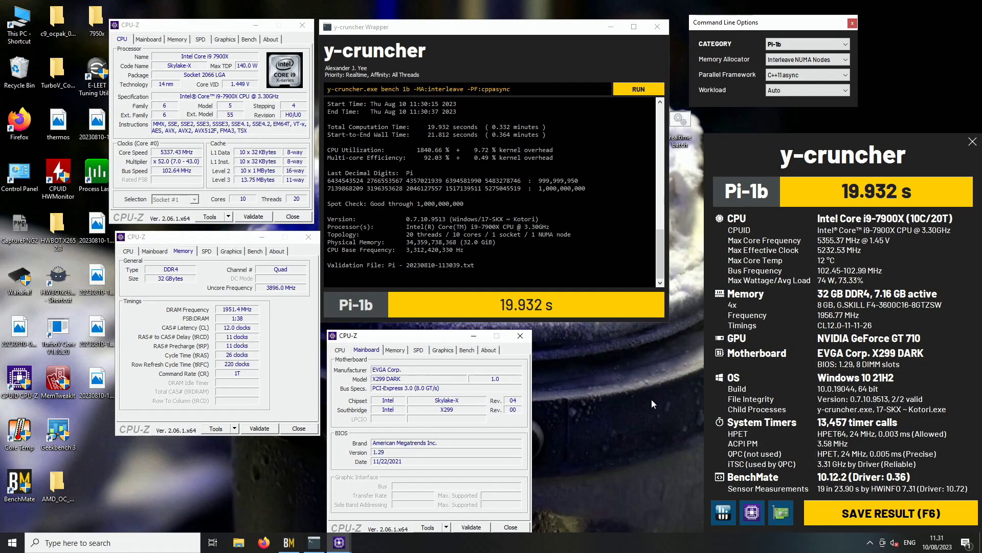
{"action": "key", "text": "F6"}
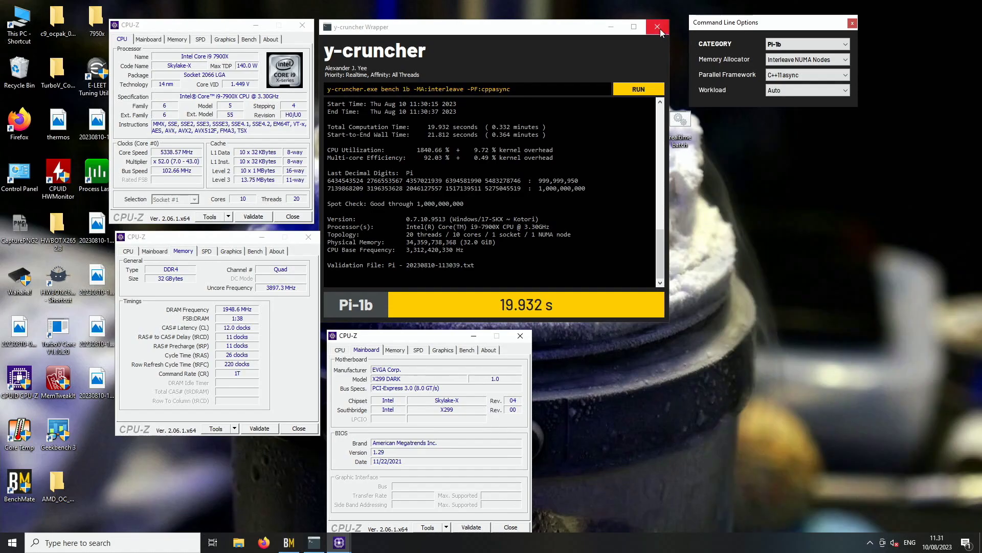